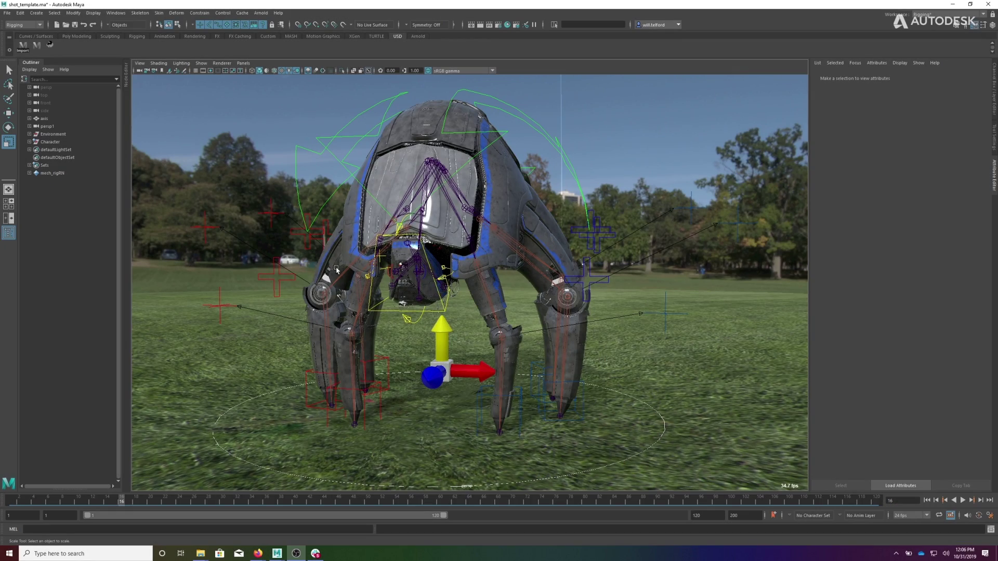
Open the Node Editor and add the axis object to the graph containing the three IKXMiddleLeg joints.
left_click_drag(543, 290, 501, 357, "alt")
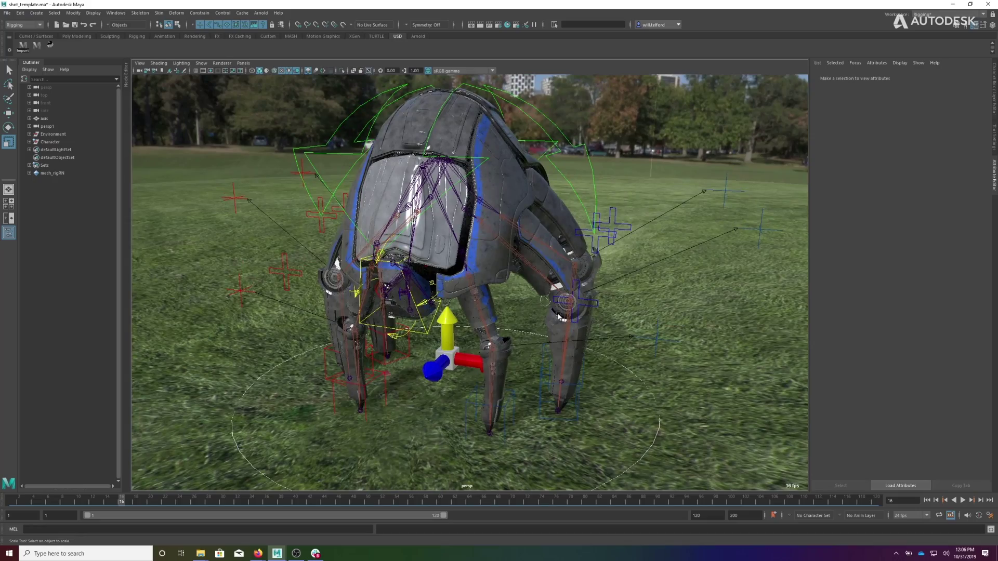
left_click_drag(745, 270, 781, 265, "alt")
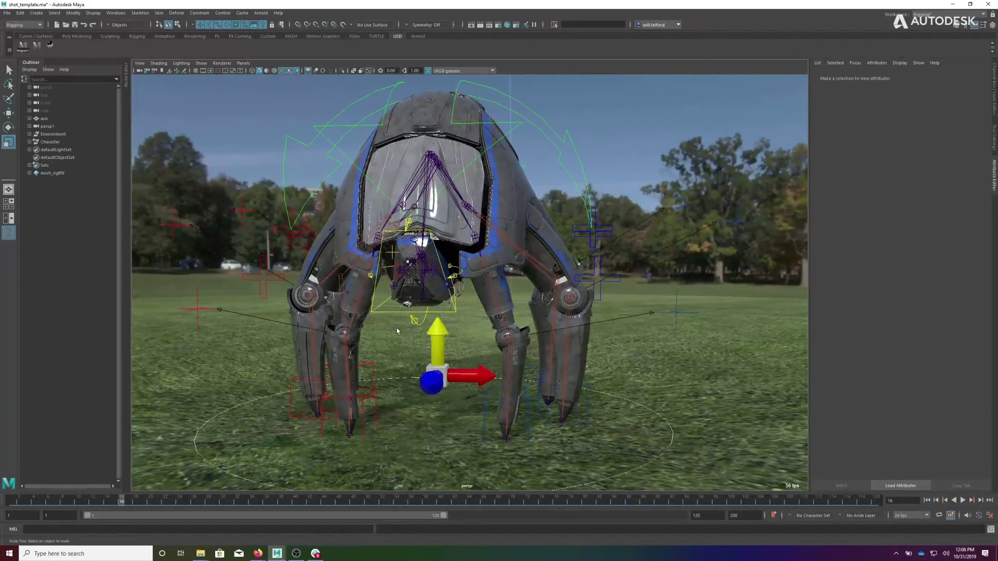
left_click(125, 83)
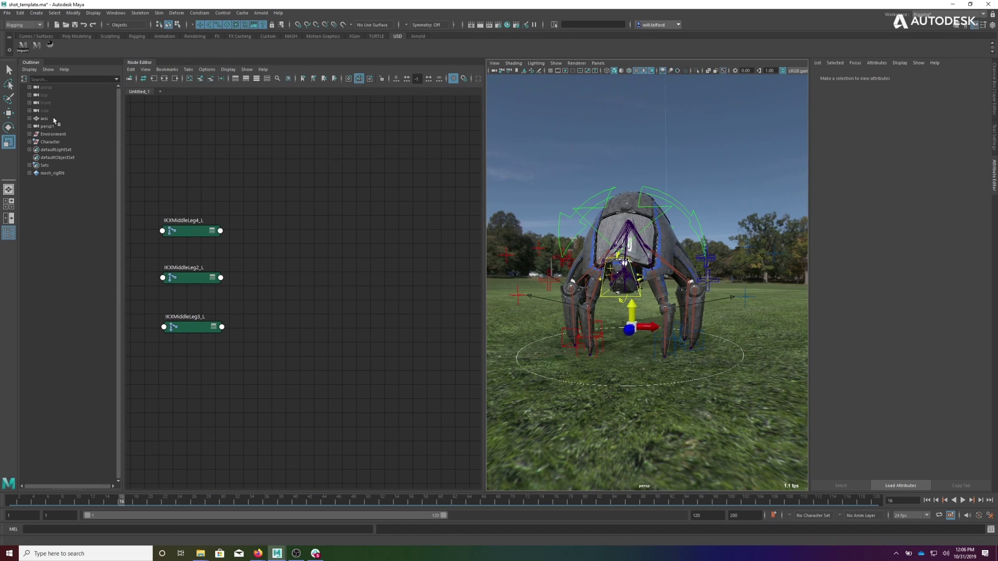
left_click(52, 118)
left_click(199, 79)
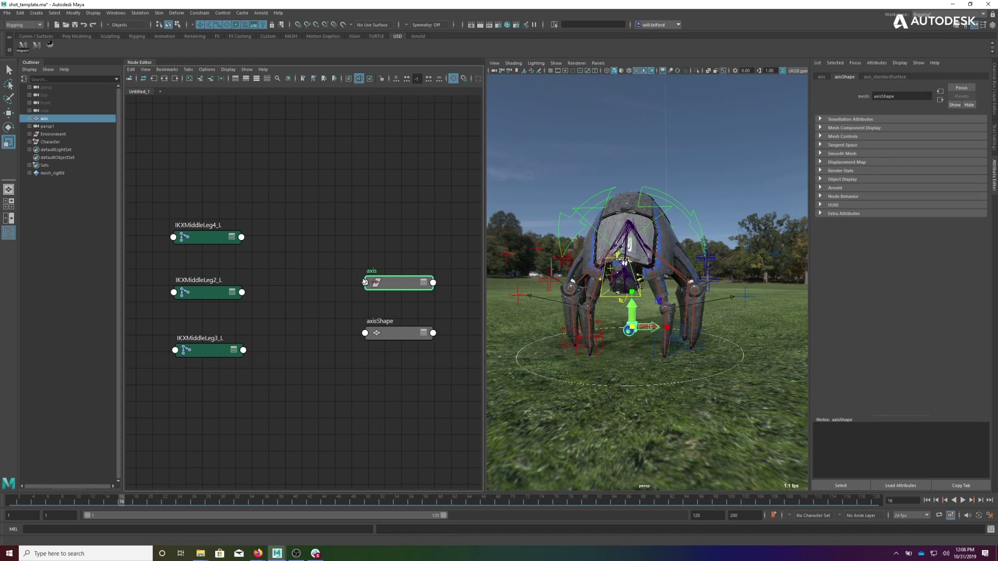
Create a blendMatrix node and place it between the leg joint nodes and the axis node.
left_click(276, 206)
key("Tab")
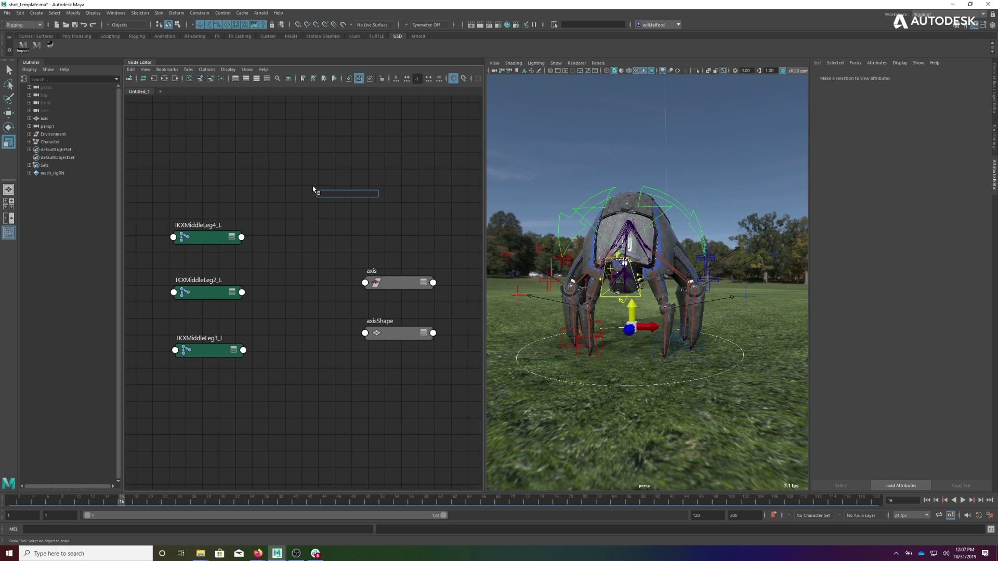
type("blend")
key("Down")
key("Down")
key("Down")
key("Down")
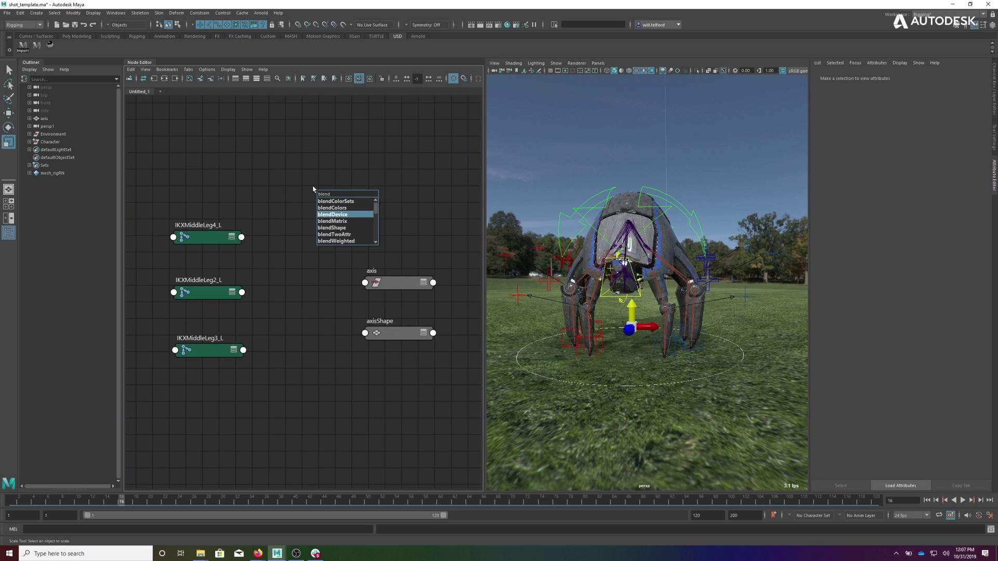
key("Return")
left_click_drag(332, 226, 310, 284)
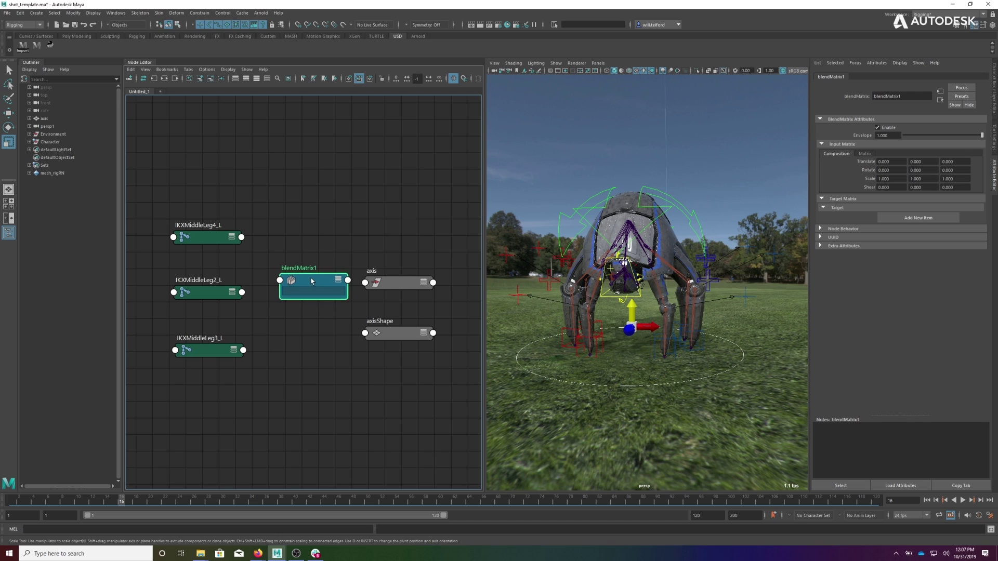
Connect the World Matrix output of IKXMiddleLeg4_L to the inputMatrix of blendMatrix1.
left_click(242, 237)
mouse_move(298, 334)
left_click(334, 334)
left_click_drag(241, 237, 285, 283)
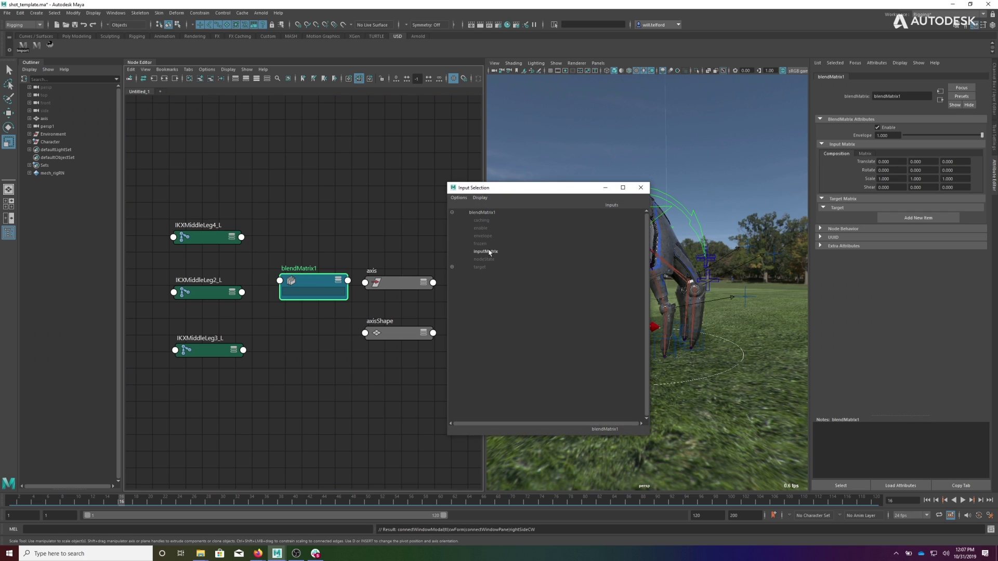
left_click(489, 253)
left_click(740, 351)
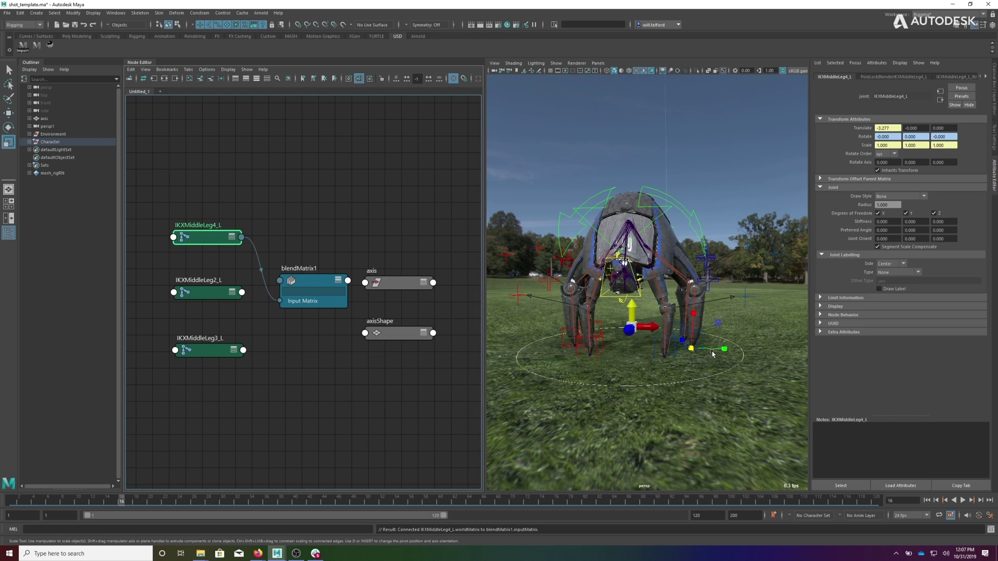
left_click(215, 293)
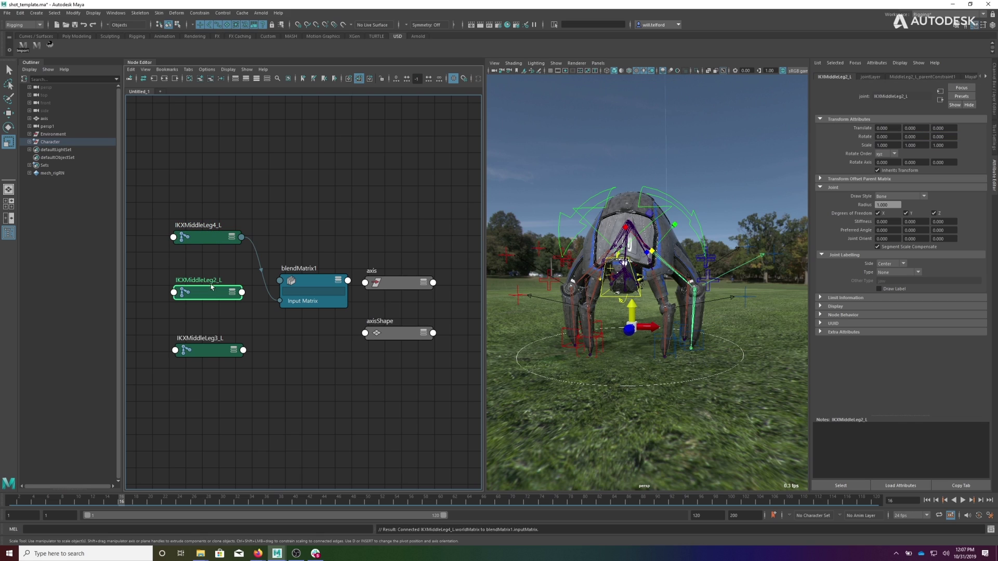
left_click(242, 294)
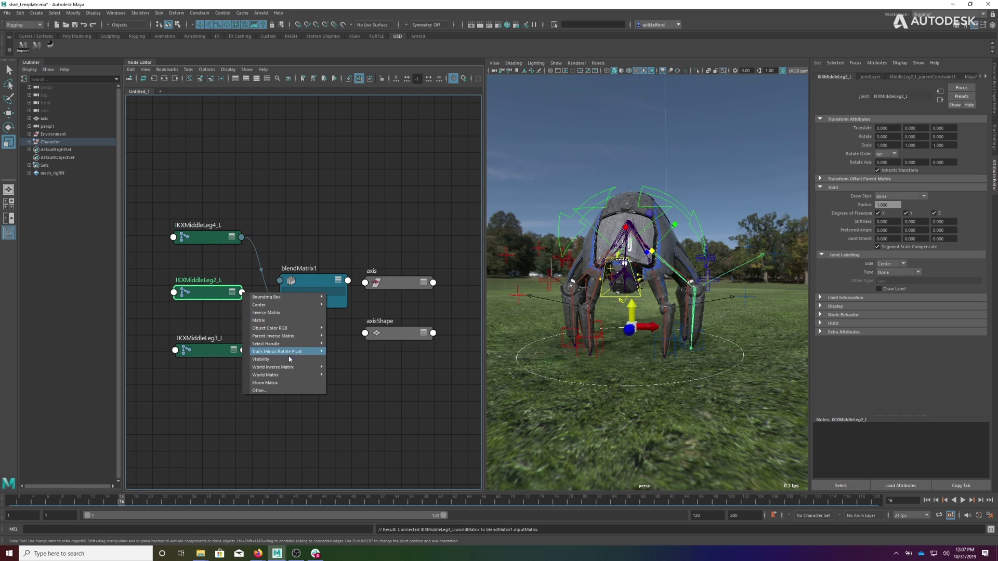
mouse_move(294, 375)
left_click(360, 419)
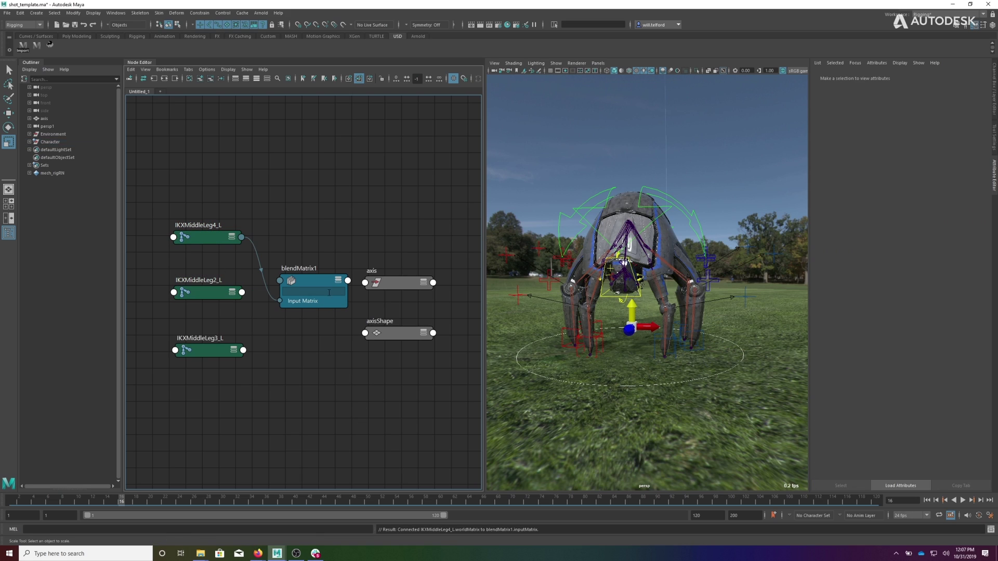
Add two target items, Target[0] and Target[1], to the blendMatrix1 node.
left_click(330, 281)
left_click(958, 217)
left_click(957, 217)
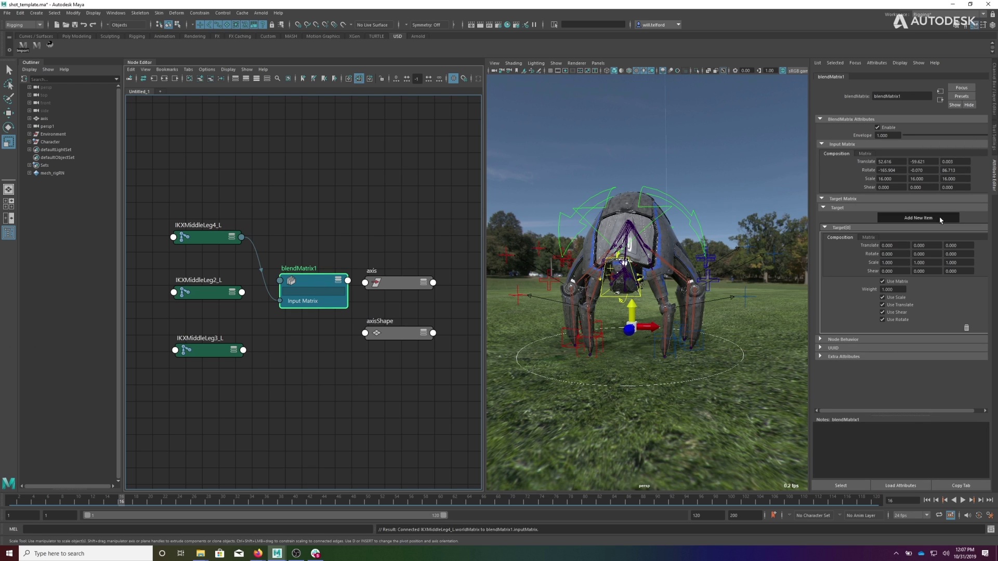
Connect the World Matrix of IKXMiddleLeg2_L to the targetMatrix of Target[0] on blendMatrix1.
left_click(241, 292)
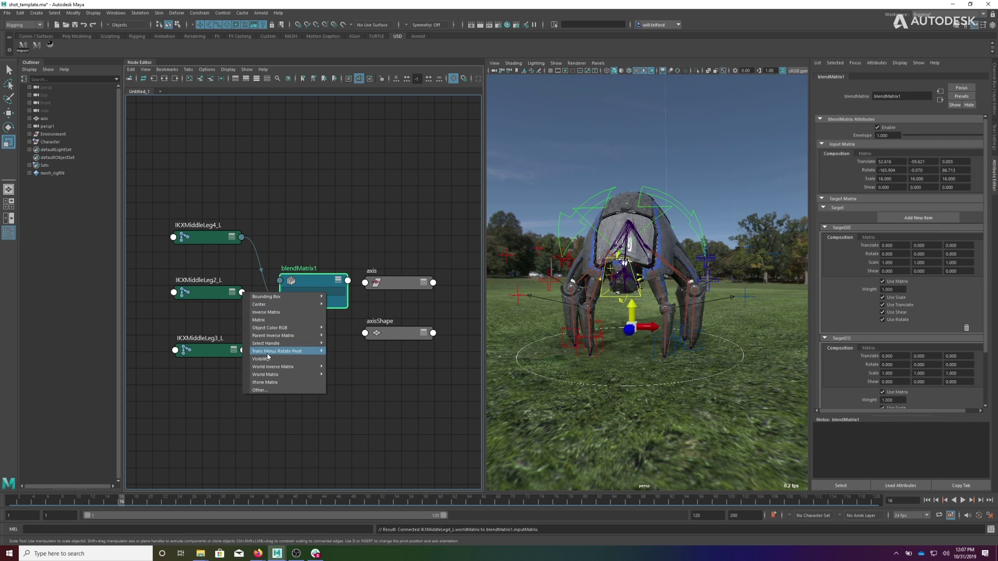
mouse_move(287, 375)
left_click(332, 375)
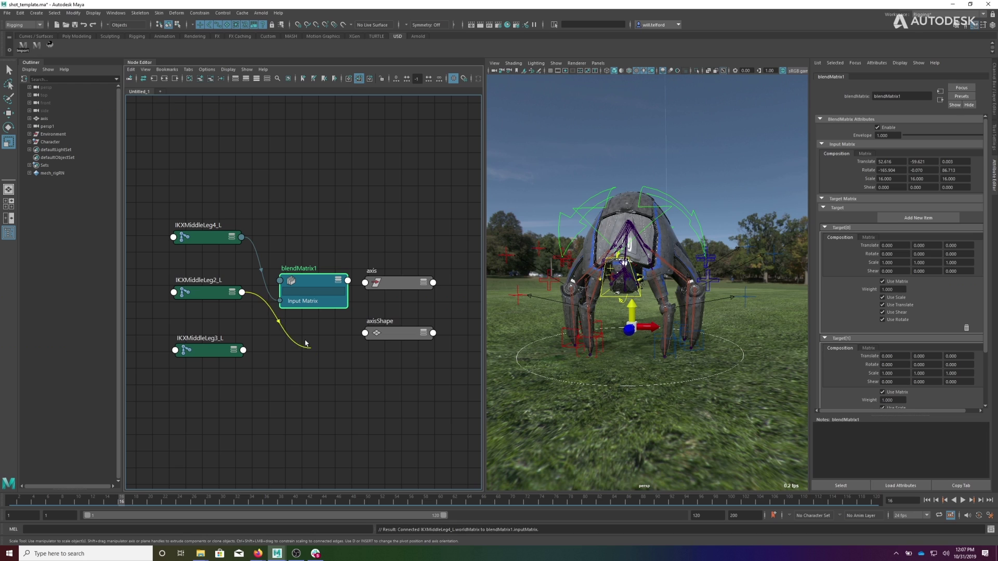
left_click(286, 282)
left_click(287, 284)
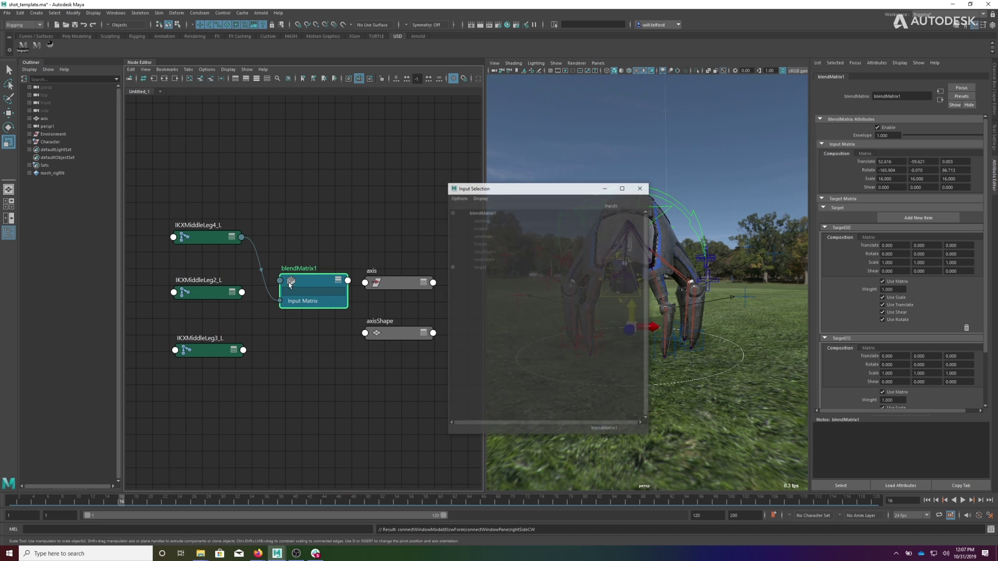
left_click(451, 267)
left_click(452, 276)
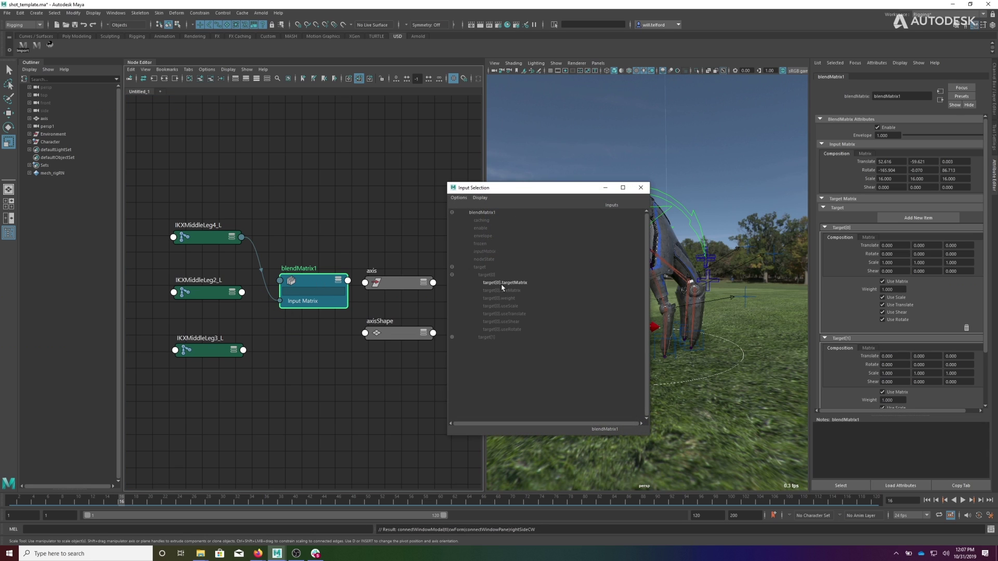
left_click(501, 284)
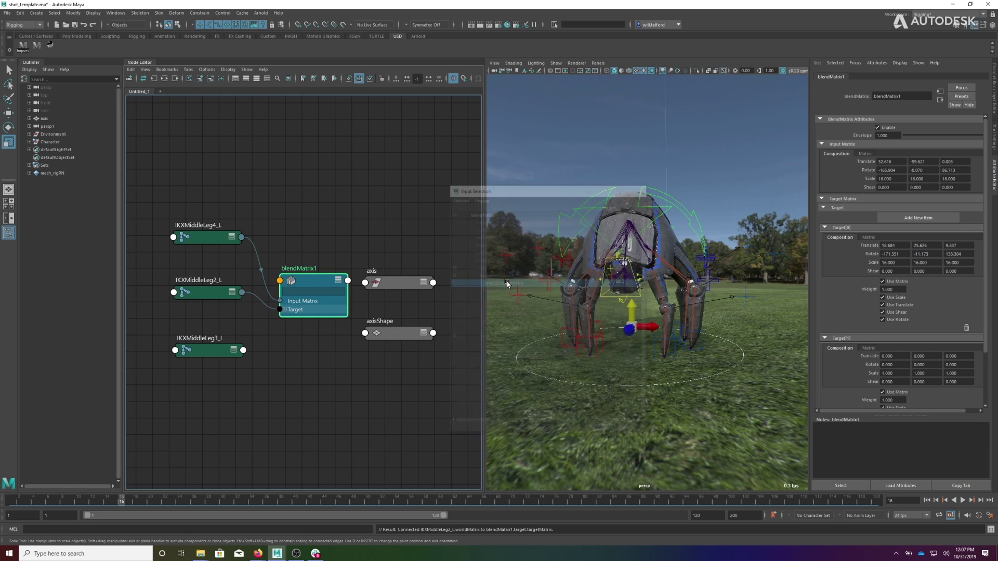
Expand Target[1] on the blendMatrix1 node and connect the World Matrix of IKXMiddleLeg3_L to its Target Matrix.
left_click(286, 310)
left_click(290, 327)
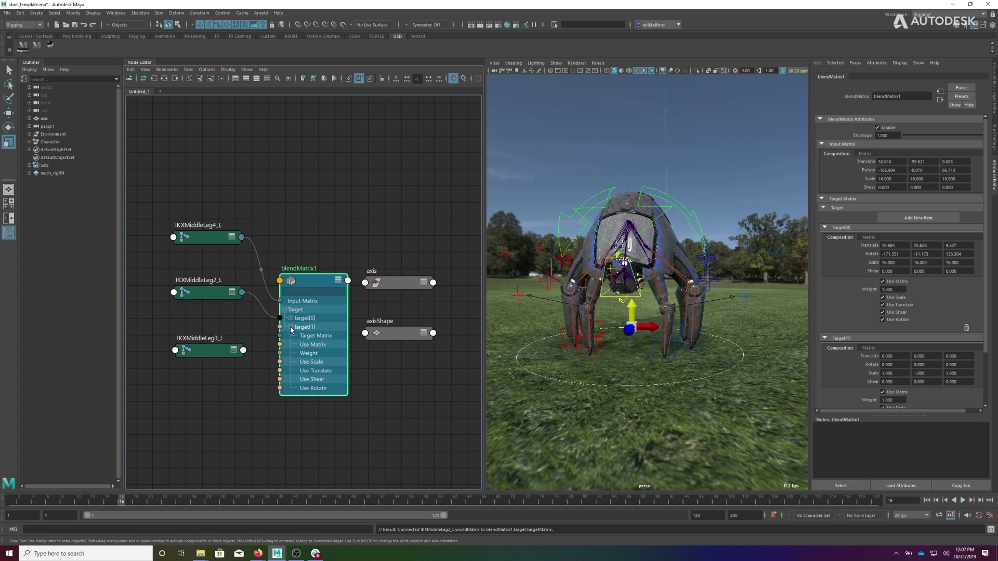
left_click(243, 350)
mouse_move(290, 434)
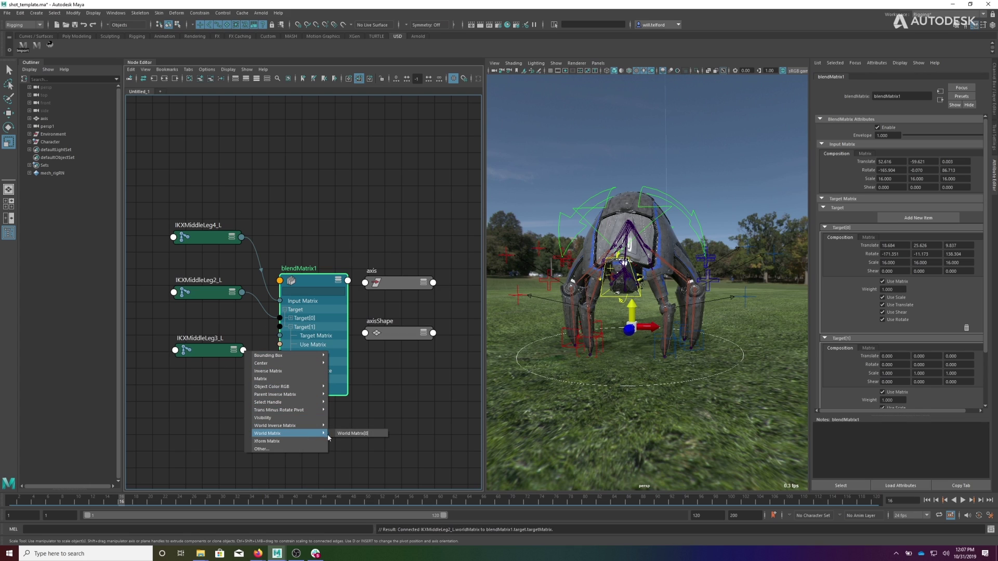
left_click(338, 433)
left_click(311, 335)
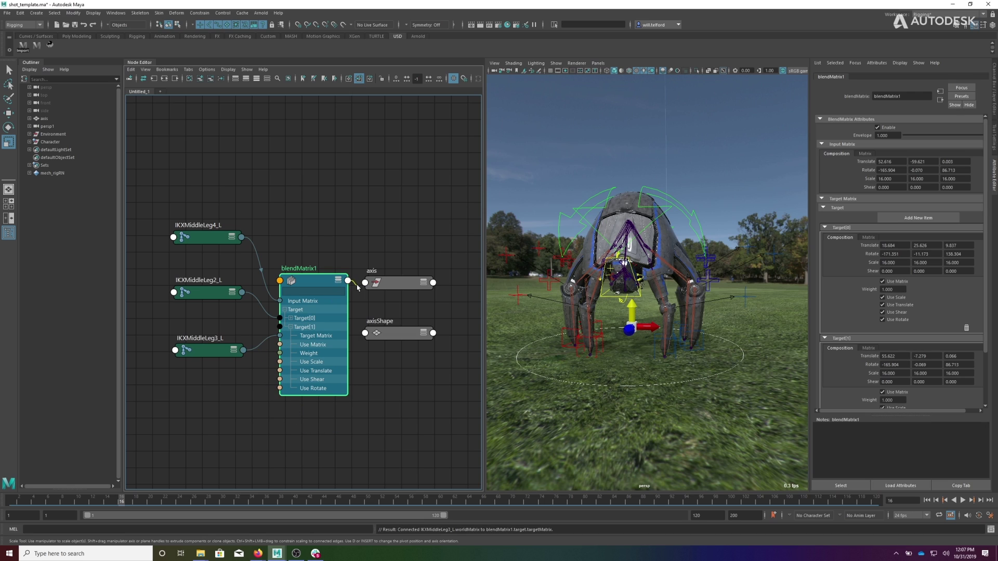
Connect the Output Matrix of blendMatrix1 to the offsetParentMatrix of the axis node.
left_click_drag(358, 287, 387, 285)
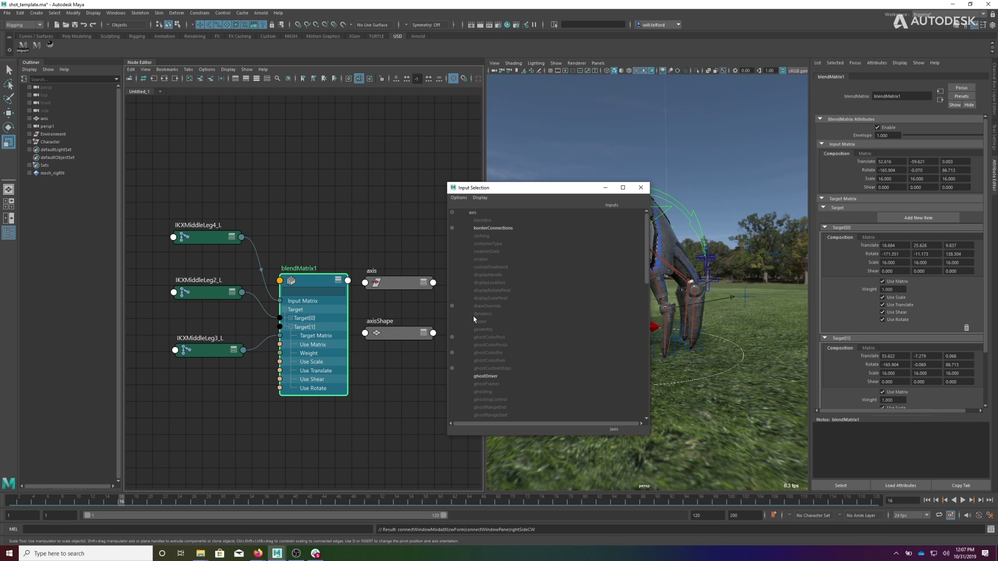
scroll(475, 320, "down", 10)
left_click(479, 337)
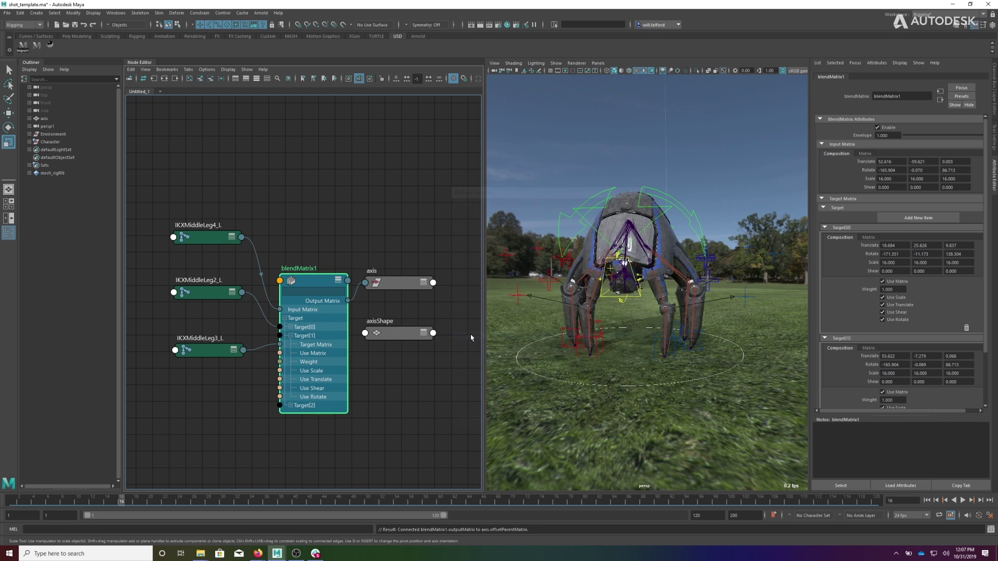
Reset the axis object's own transforms, setting all translate and rotate values to 0 and all scale values to 1.
left_click(391, 281)
key("ctrl+a")
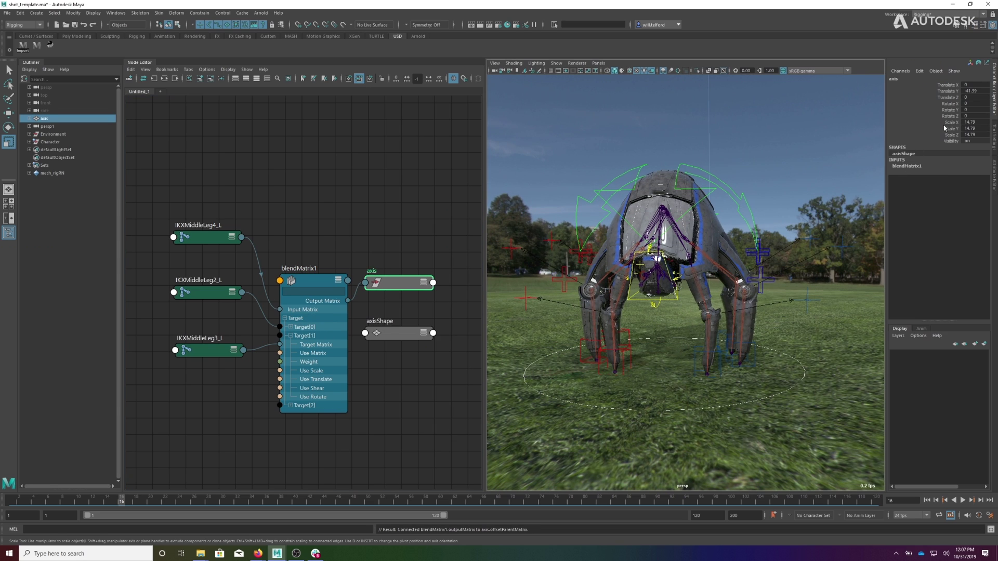
left_click_drag(974, 84, 974, 135)
key("Return")
type("1")
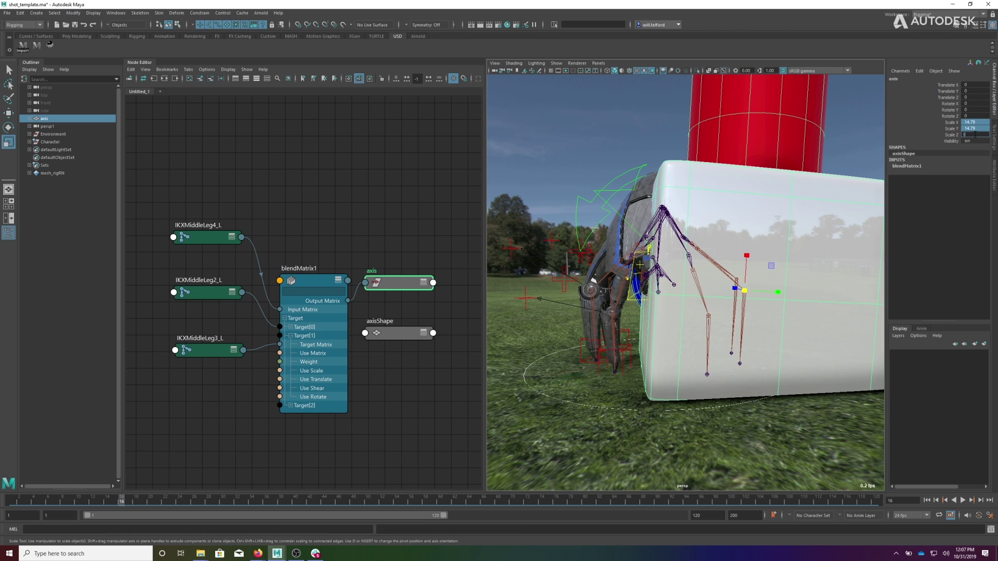
key("Return")
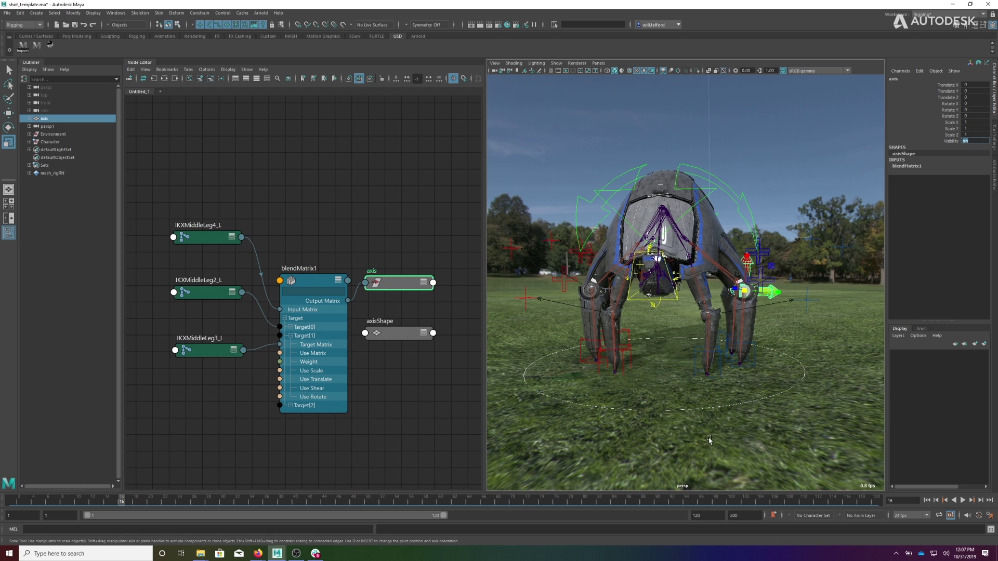
Show the attributes of blendMatrix1 beside the full viewport and disable Use Matrix for Target[1] and Target[0].
left_click(315, 279)
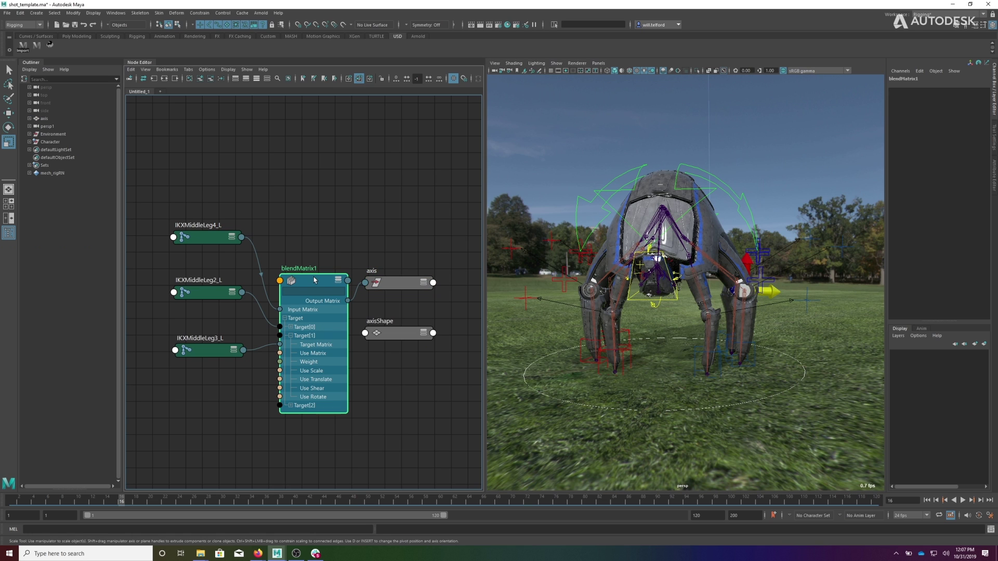
left_click(136, 64)
key("ctrl+a")
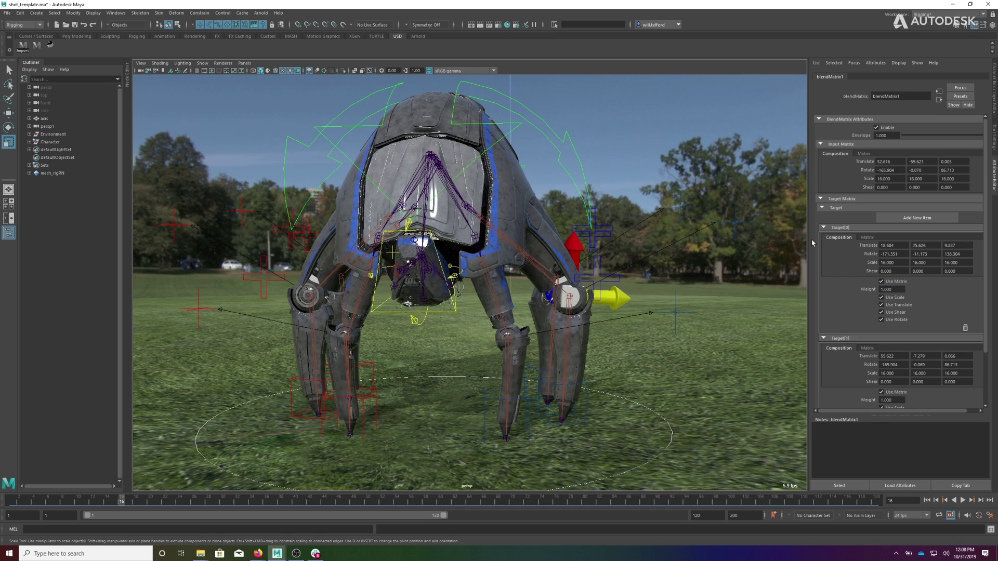
left_click(882, 393)
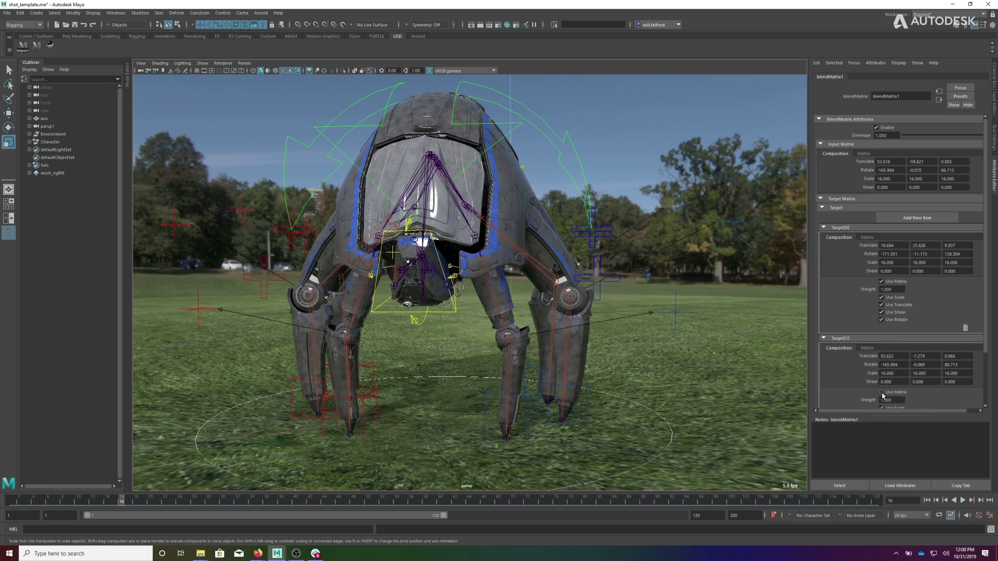
left_click(881, 283)
Enable Use Matrix for Target[0] of blendMatrix1 and set its weight to 0.5.
left_click_drag(630, 333, 578, 414, "alt")
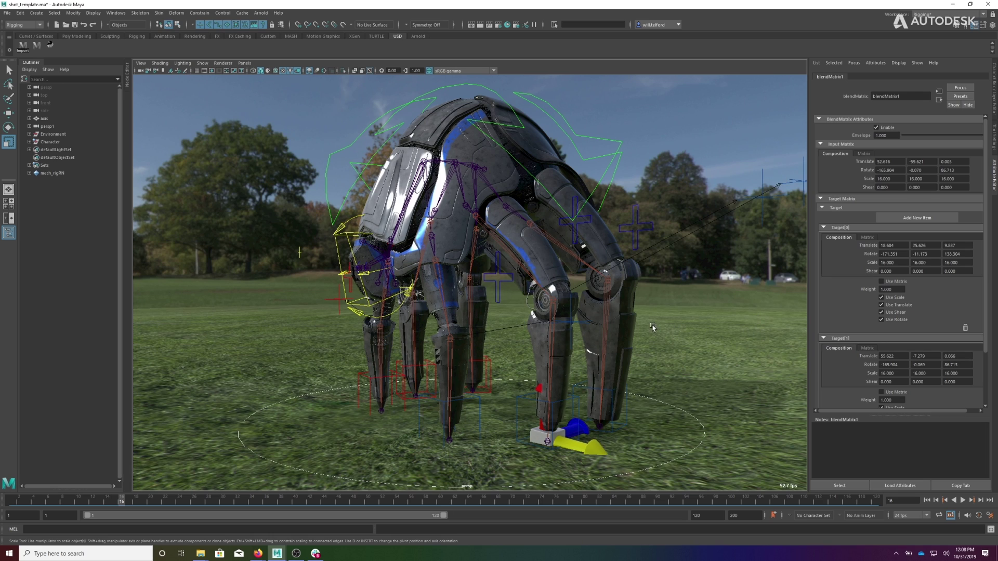
left_click_drag(621, 357, 573, 293, "alt")
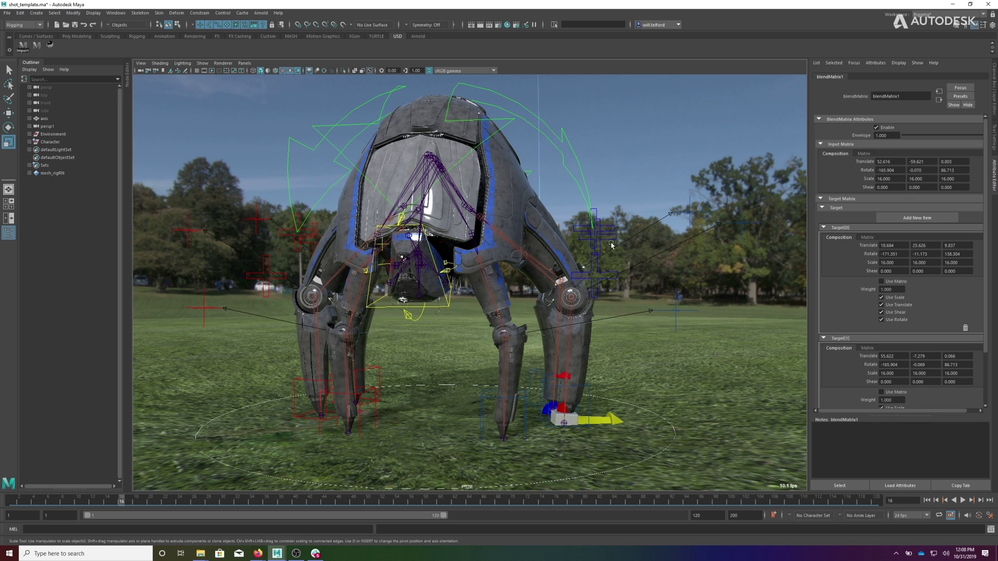
left_click_drag(666, 262, 665, 264, "alt")
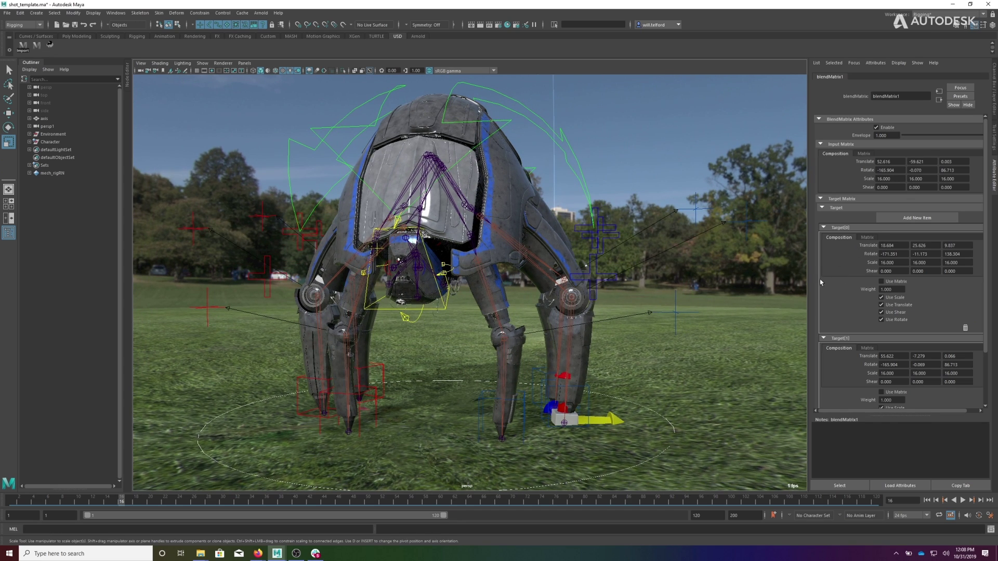
left_click(881, 281)
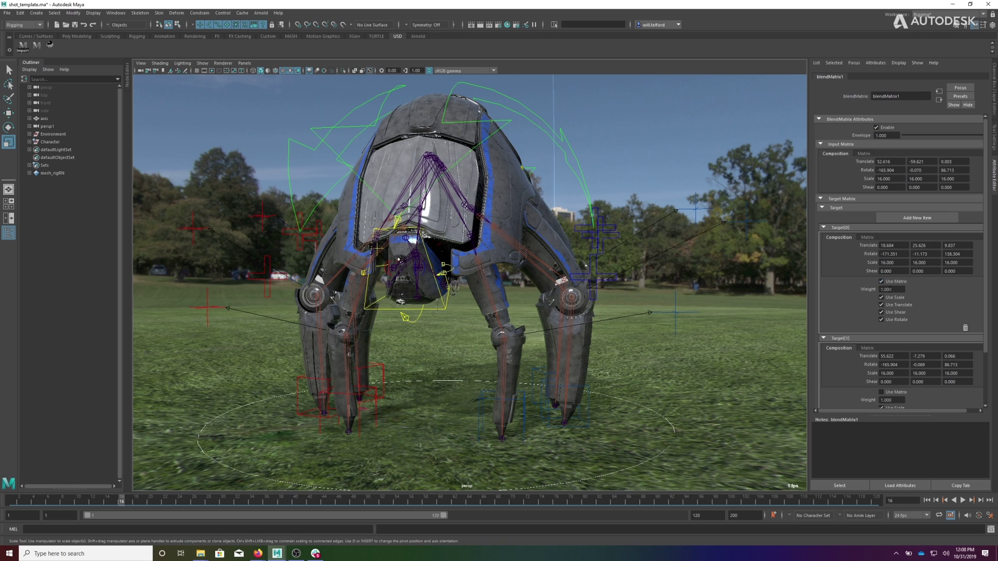
mouse_move(895, 289)
left_mouse_down("ctrl")
mouse_move(859, 292)
mouse_move(900, 287)
left_mouse_up("ctrl")
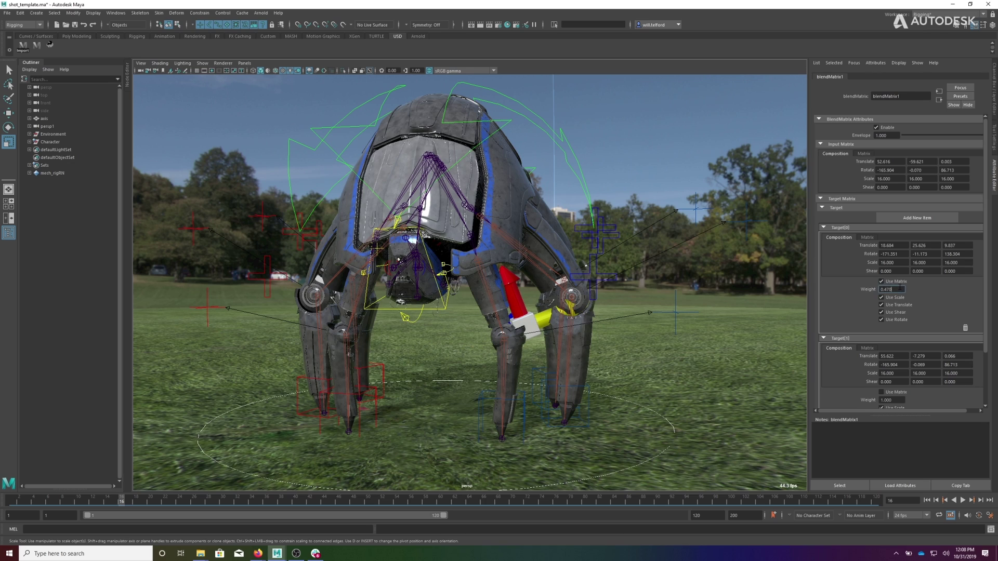
key("Return")
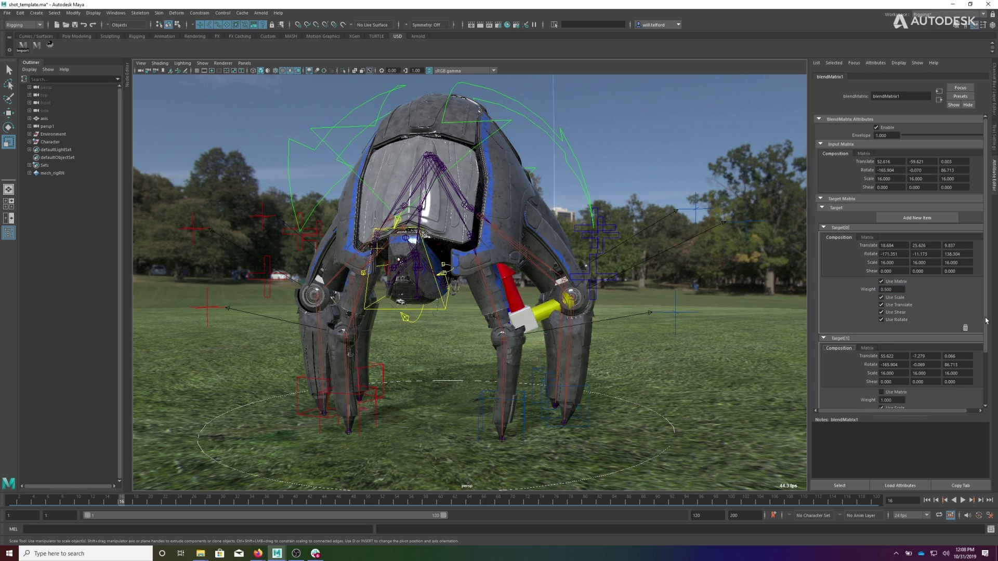
scroll(986, 321, "down", 3)
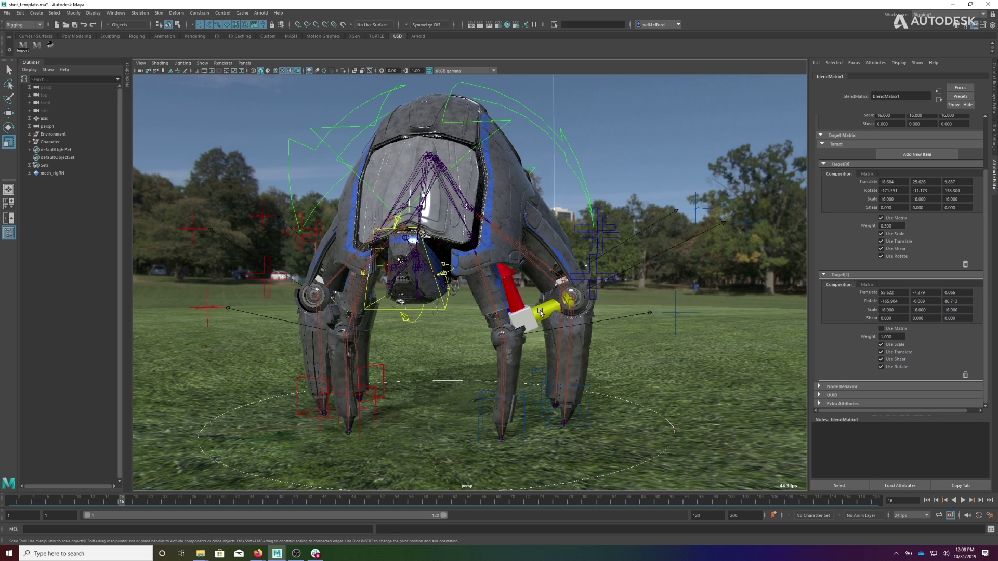
Enable Use Matrix for Target[1] of blendMatrix1 and set its weight to 4.5.
left_click(881, 328)
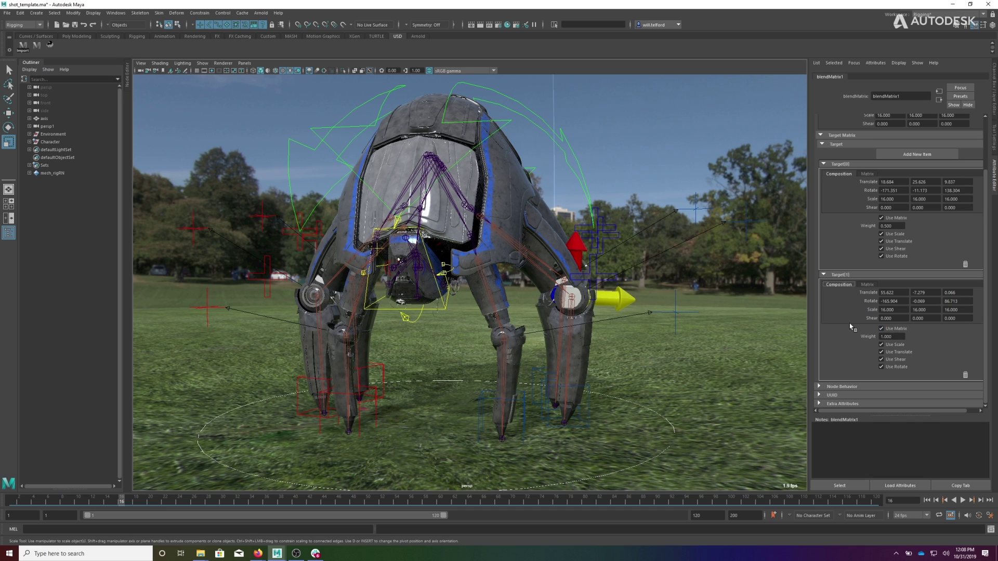
left_click_drag(892, 337, 945, 337, "ctrl")
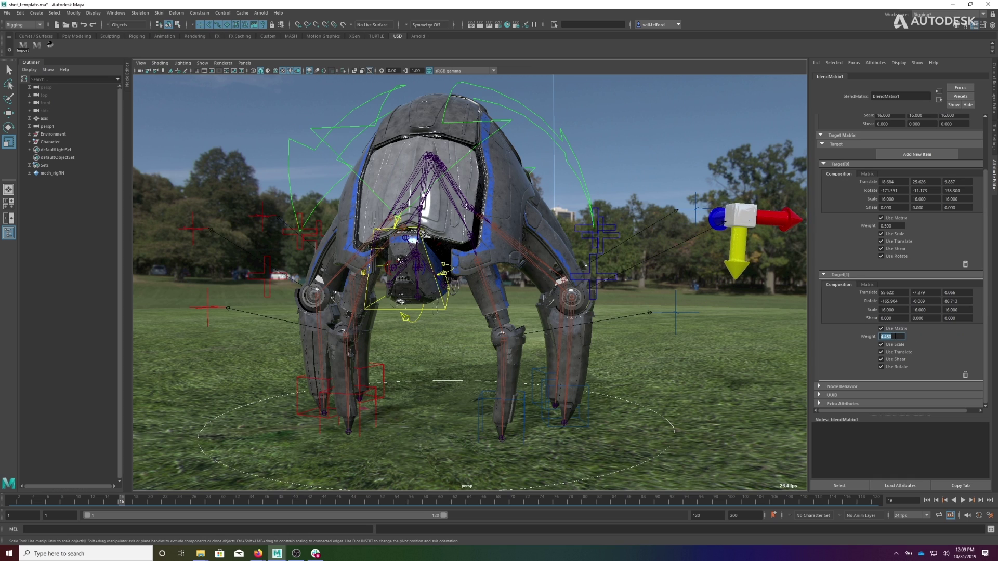
key("Return")
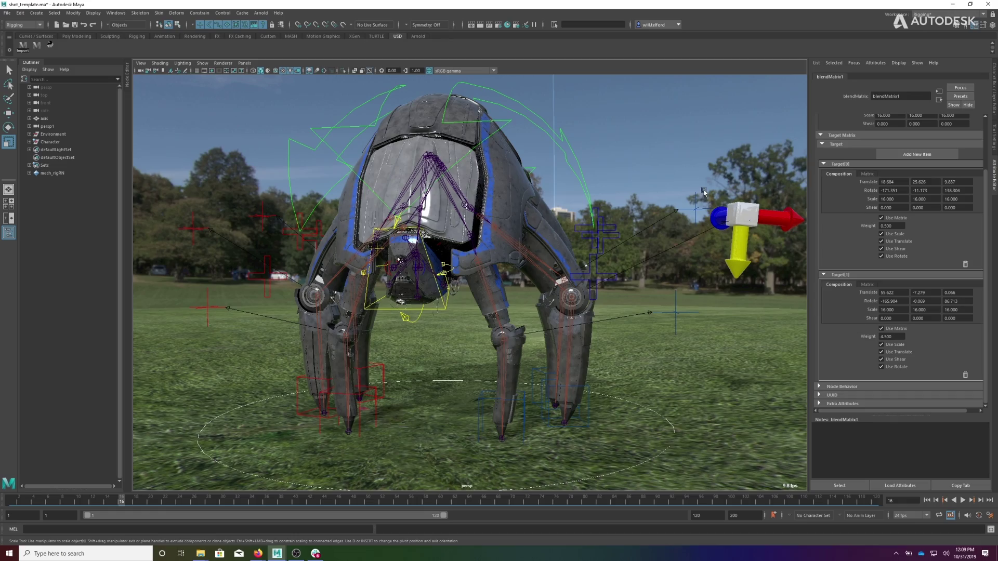
Disable Use Rotate, Use Shear and Use Scale for Target[1] of blendMatrix1, keeping only Use Translate enabled.
mouse_move(682, 253)
left_mouse_down("alt")
mouse_move(601, 262)
mouse_move(681, 264)
left_mouse_up("alt")
middle_click_drag(680, 264, 611, 271, "alt")
left_click_drag(611, 270, 607, 258, "alt")
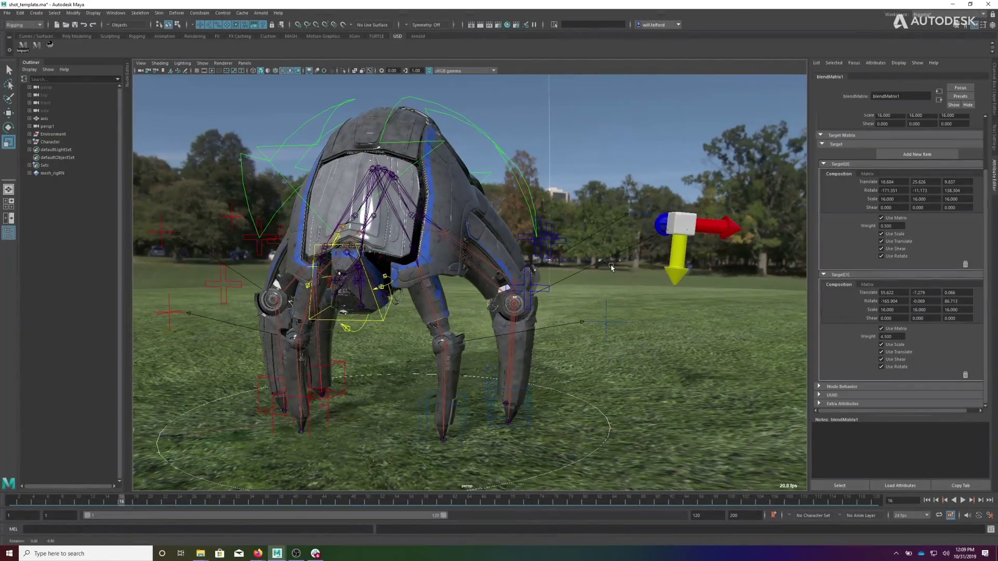
scroll(624, 298, "up", 3)
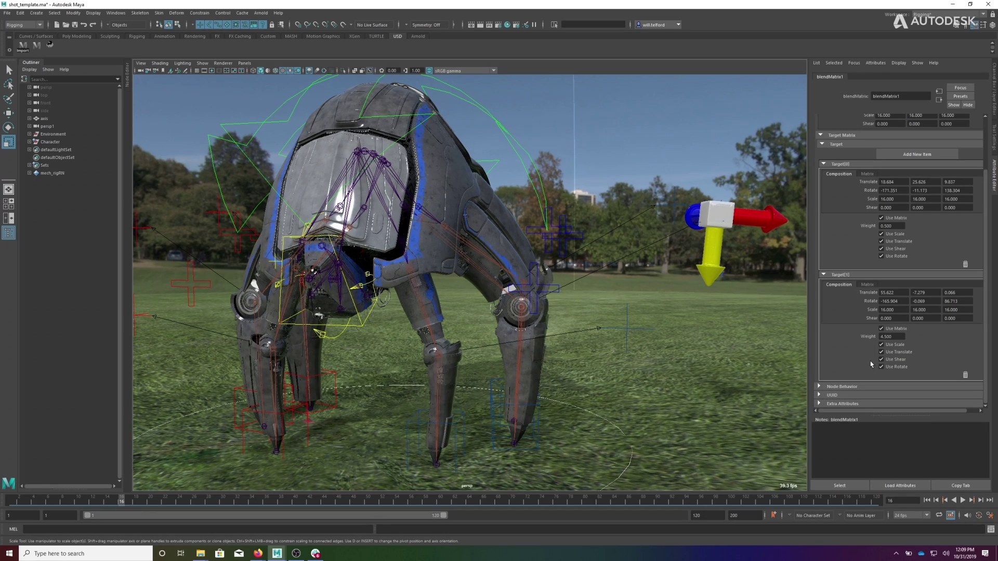
left_click(881, 367)
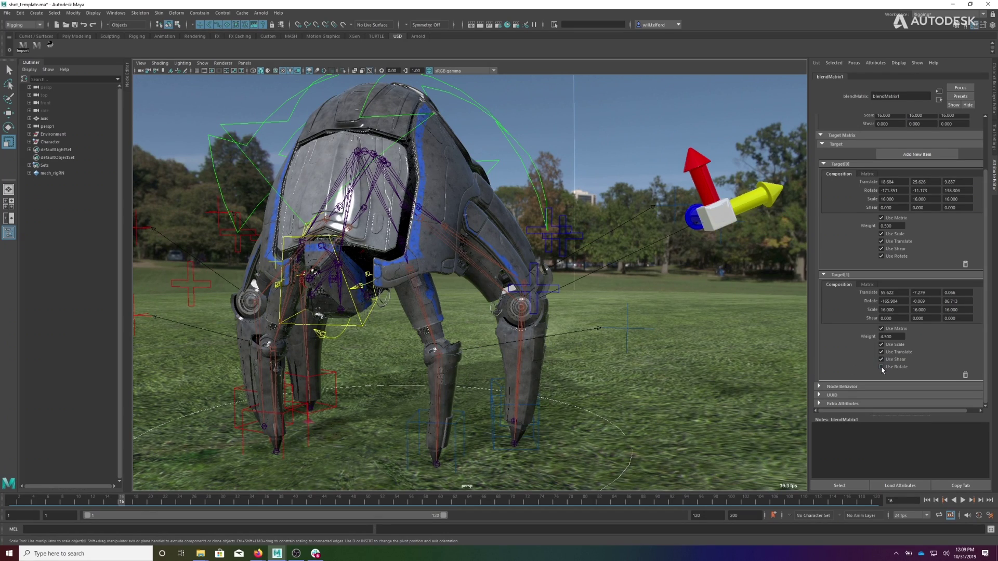
left_click(881, 359)
left_click(881, 344)
Disable Use Rotate, Use Shear and Use Scale for Target[0] of blendMatrix1, keeping only Use Translate enabled.
left_click(881, 257)
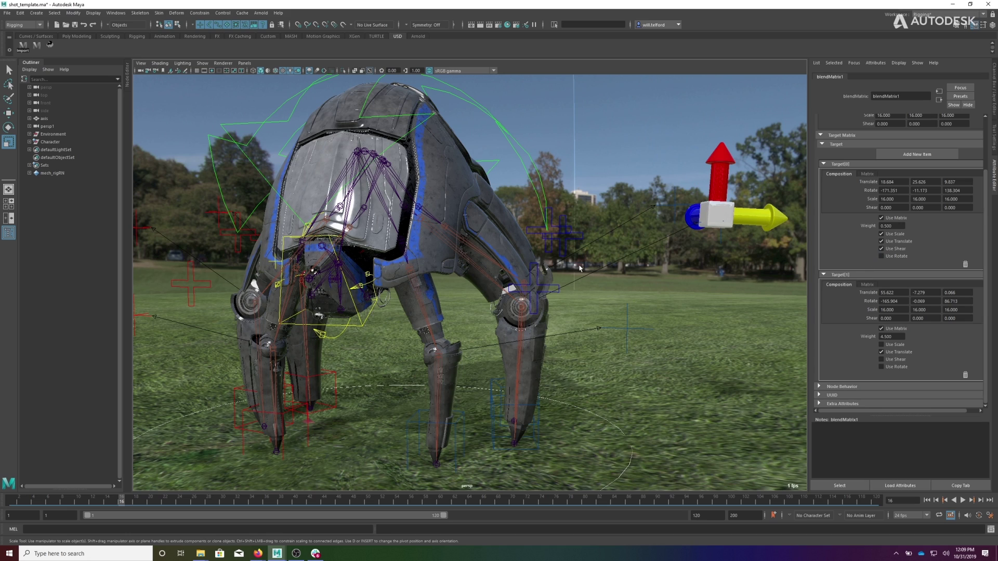
left_click(880, 249)
left_click(881, 234)
Select the PoleLegMiddle_L control with the Move tool and examine the axis object beside the mech from several angles.
left_click_drag(679, 251, 727, 293, "alt")
key("w")
left_click_drag(777, 270, 747, 274, "alt")
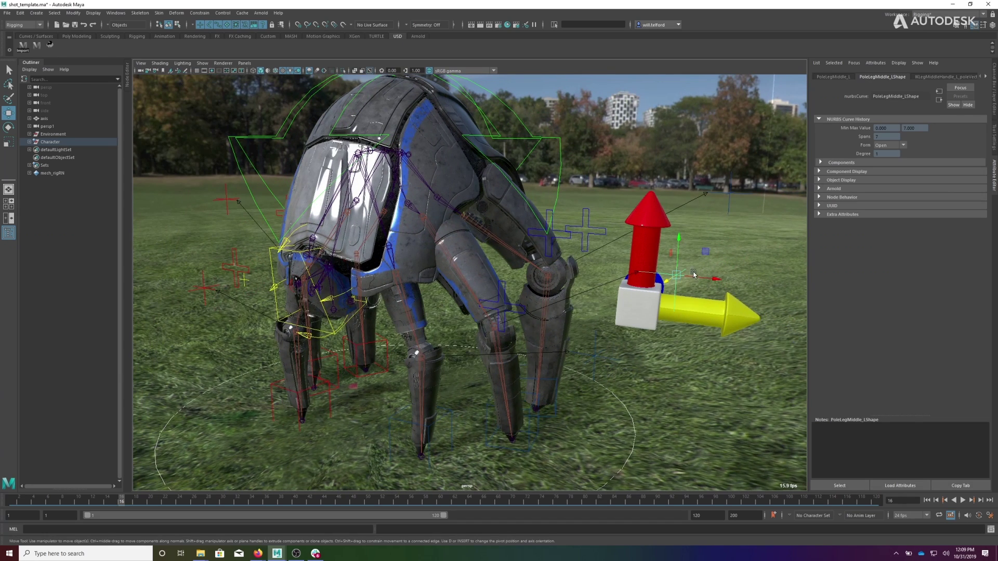
left_click_drag(679, 266, 727, 300)
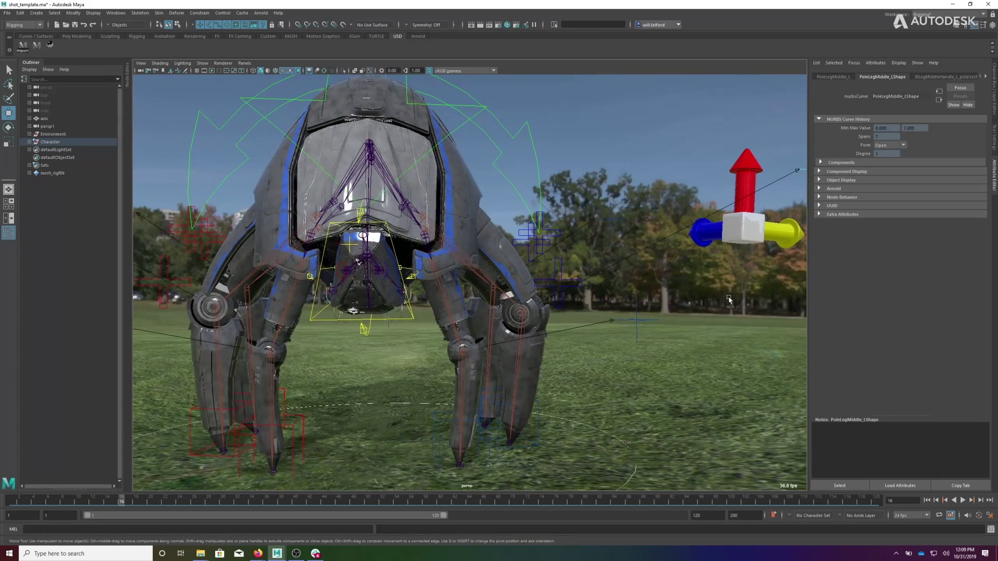